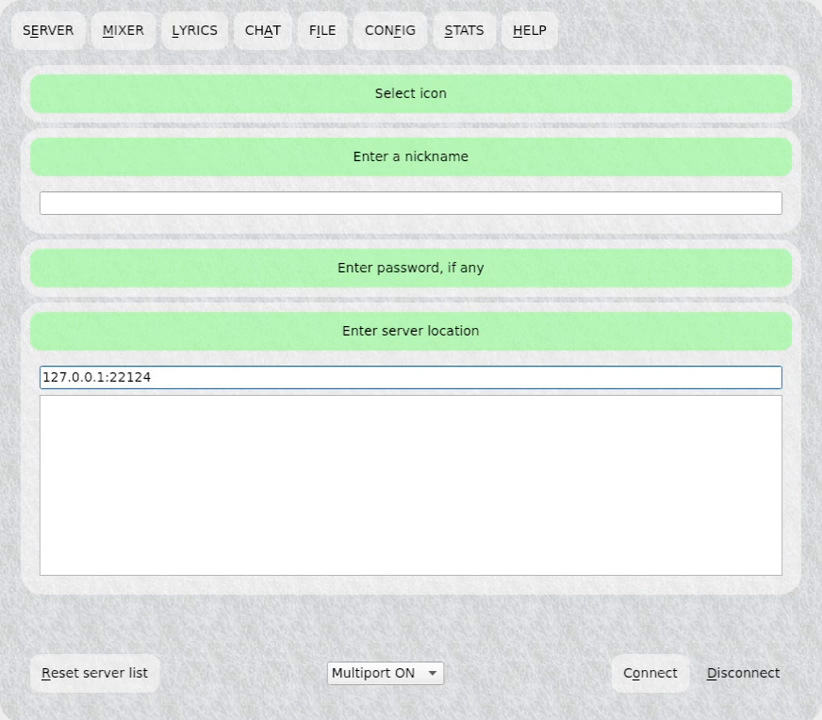
Choose the heart icon and enter the nickname HPSJAM.
click(372, 96)
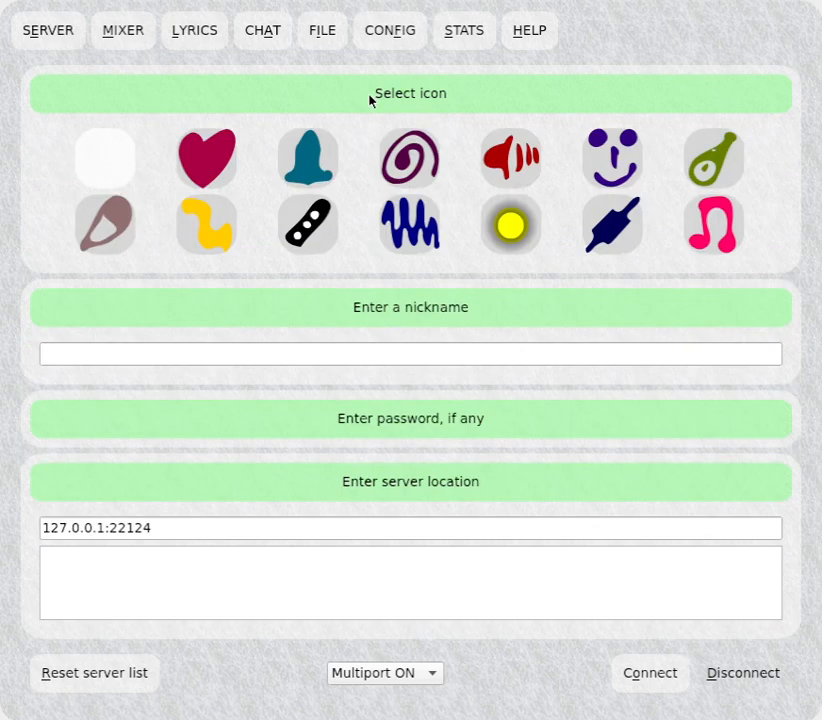
click(202, 148)
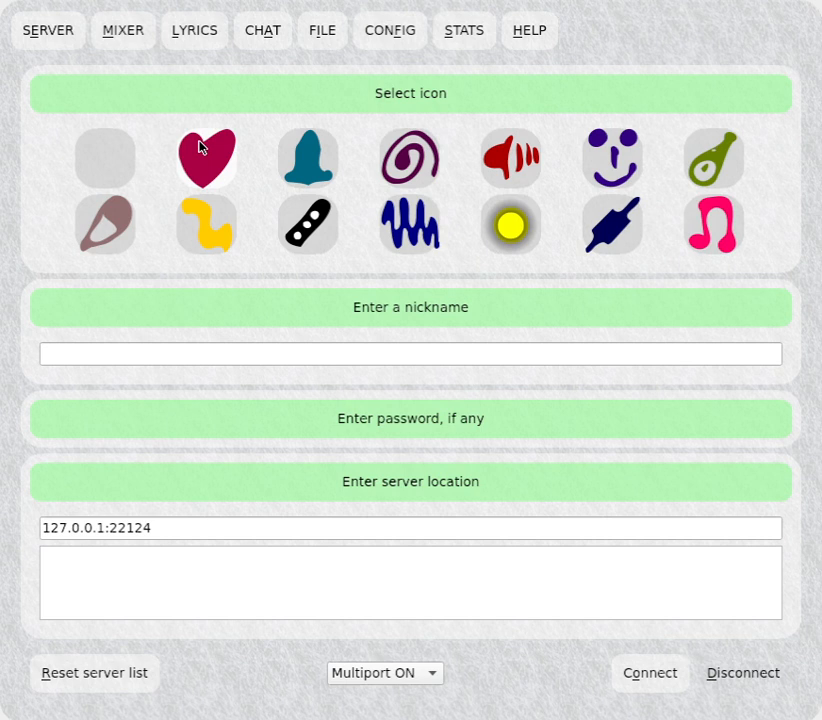
click(245, 97)
click(260, 194)
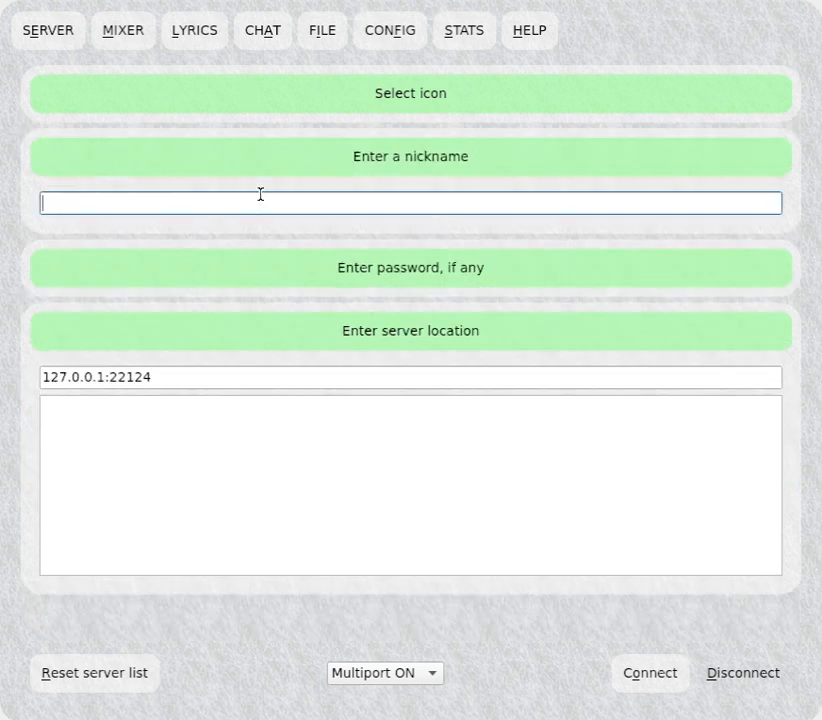
text(HPSJAM)
Connect to the server at 127.0.0.1:22124 with Multiport ON.
click(256, 276)
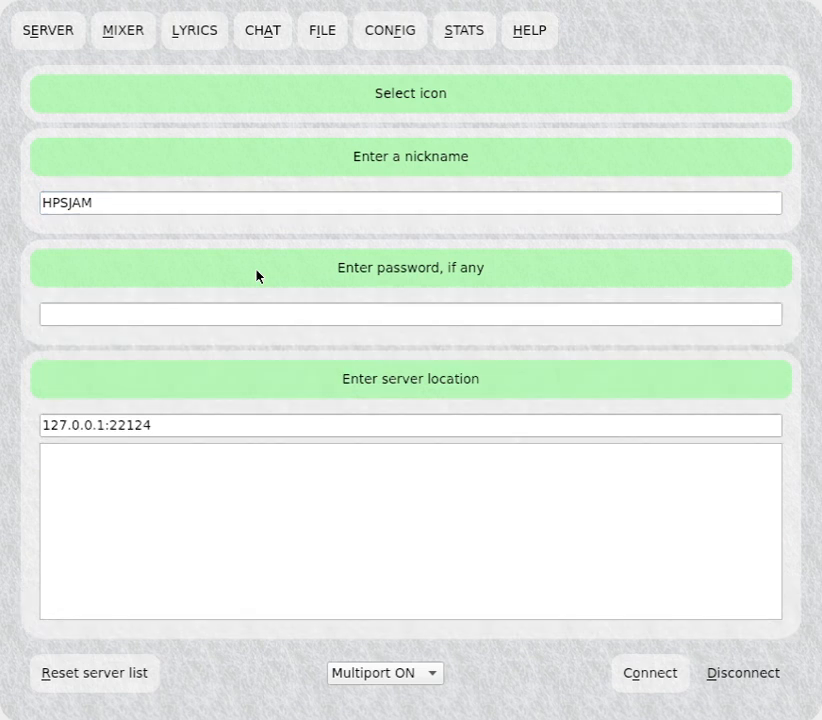
click(256, 276)
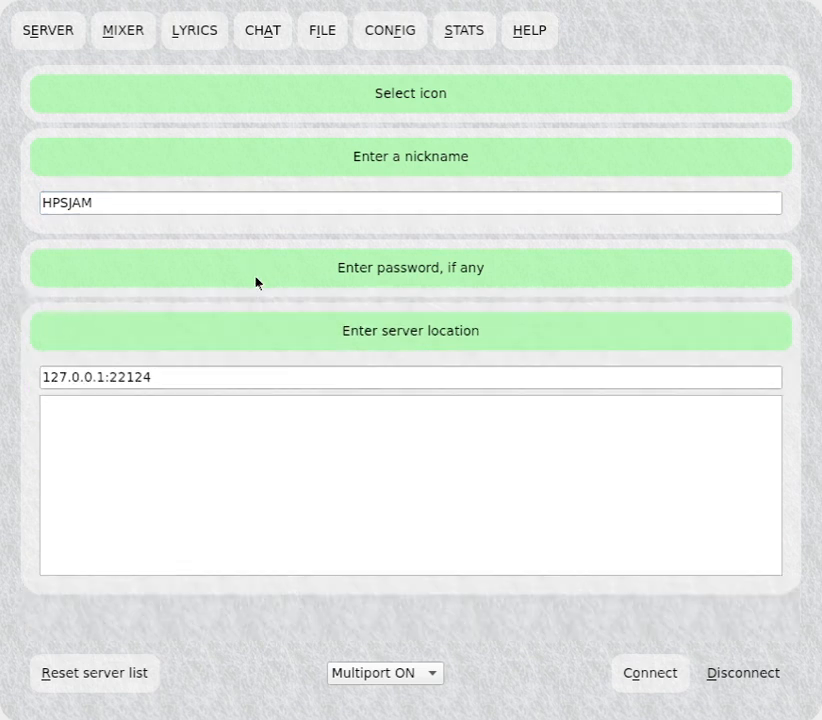
click(254, 375)
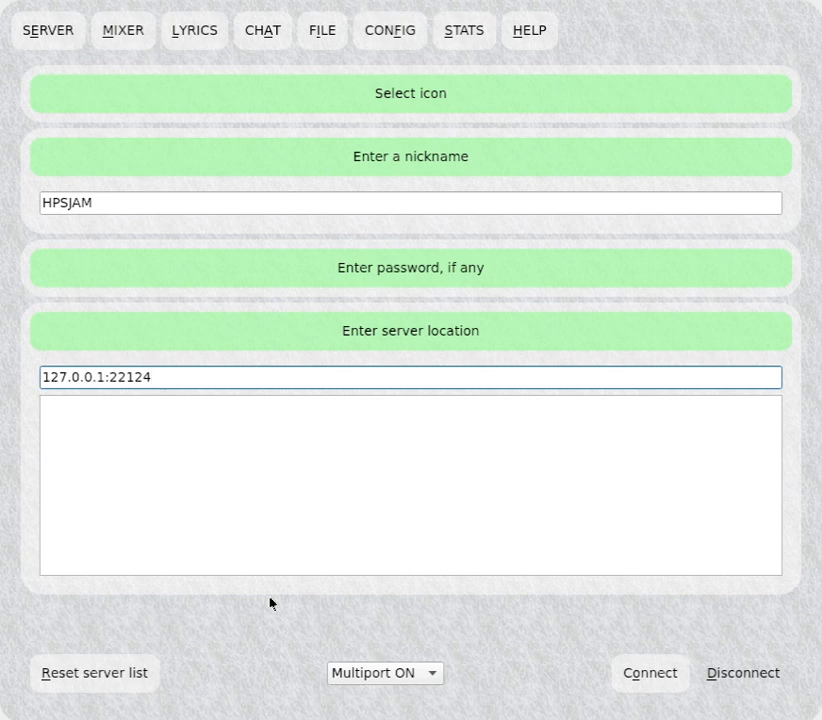
click(367, 671)
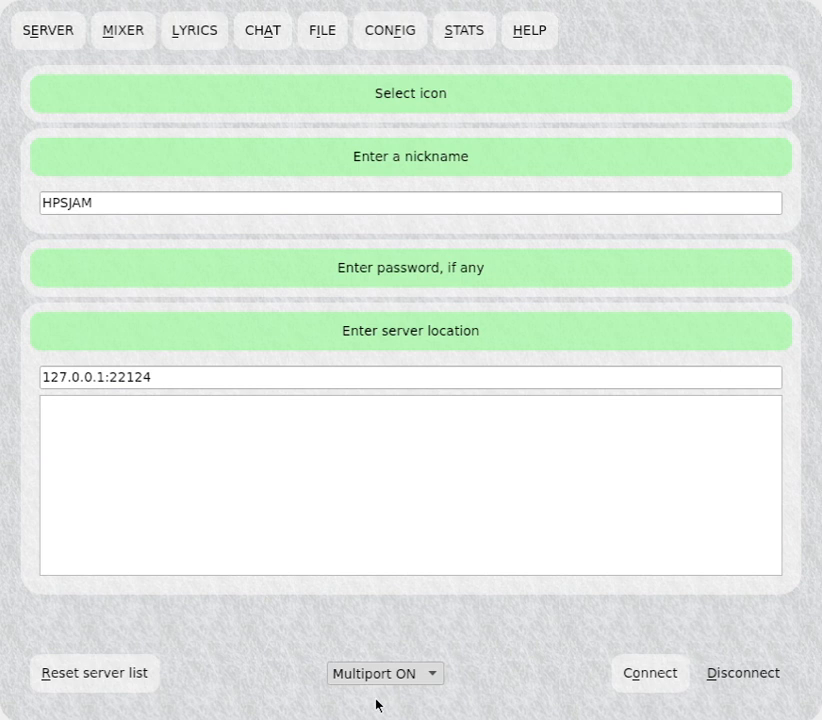
click(376, 704)
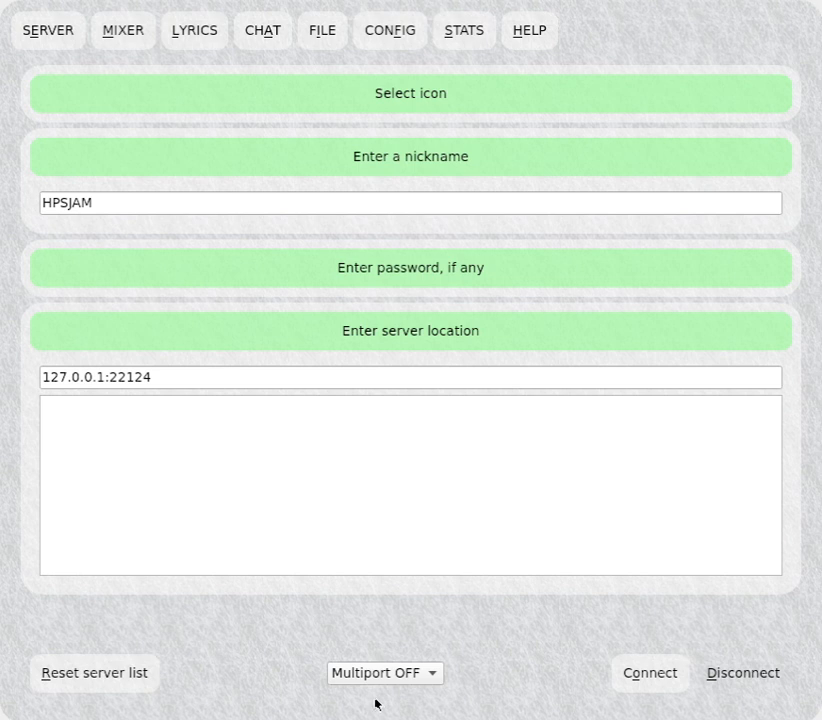
click(379, 647)
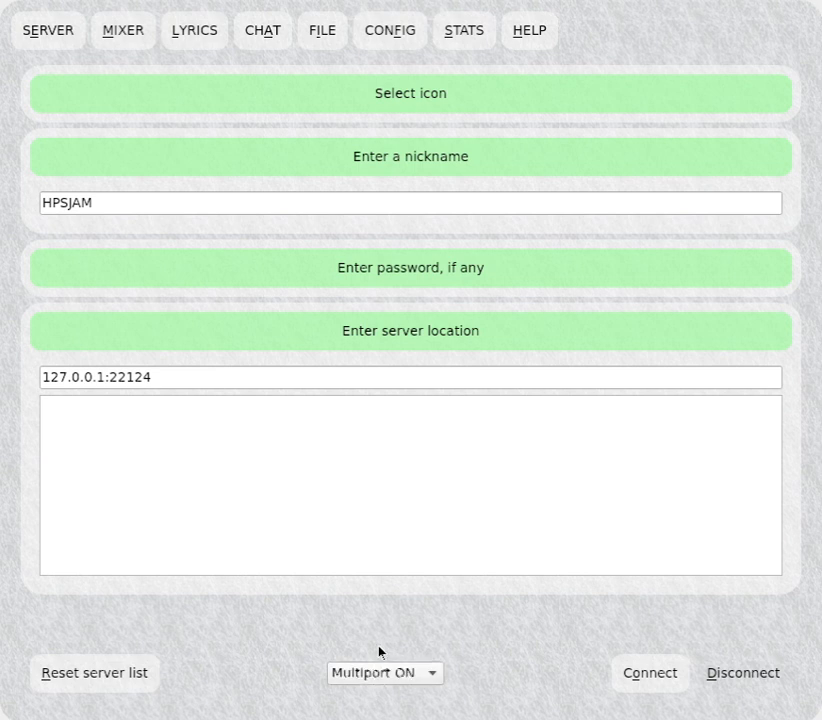
click(649, 673)
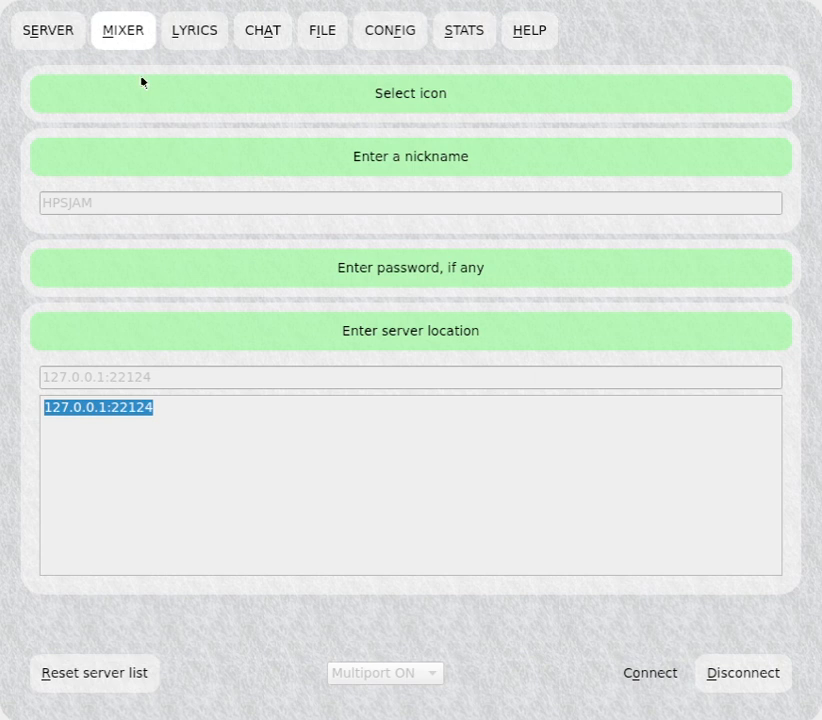
Open the mixer and raise the Balance channel's fader to the top, then return it to the bottom.
click(114, 31)
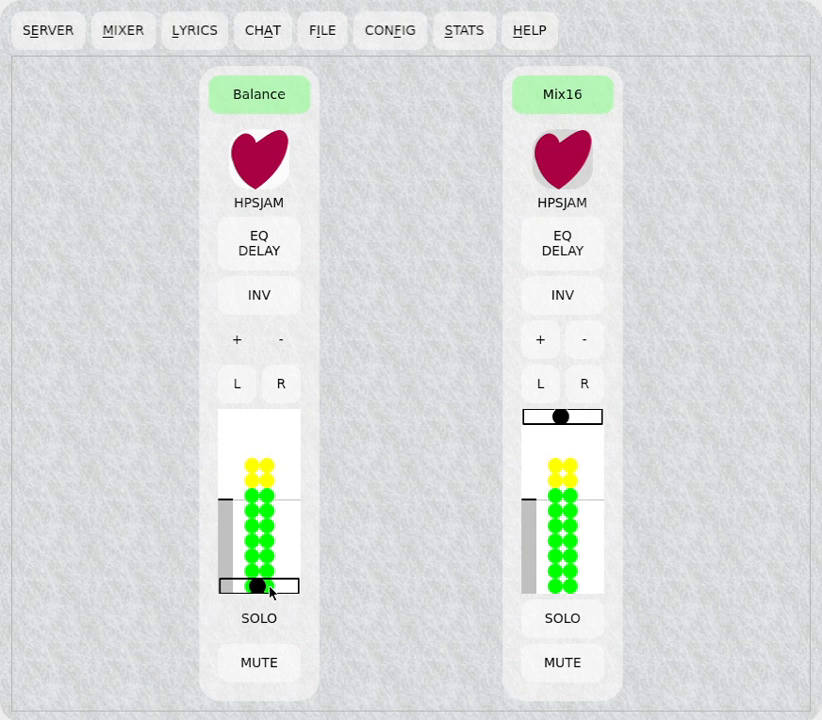
drag(270, 592, 268, 412)
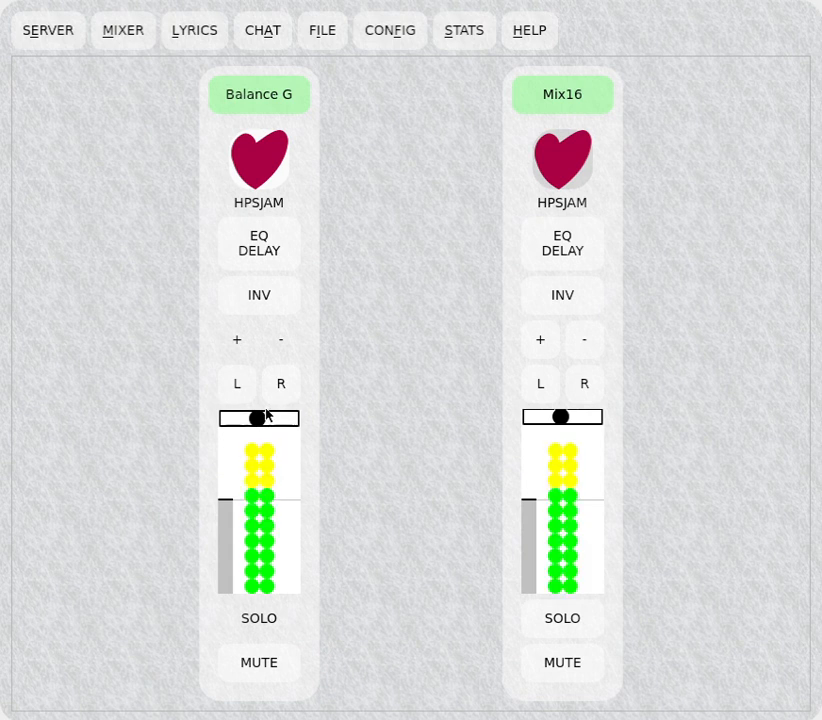
drag(266, 414, 283, 596)
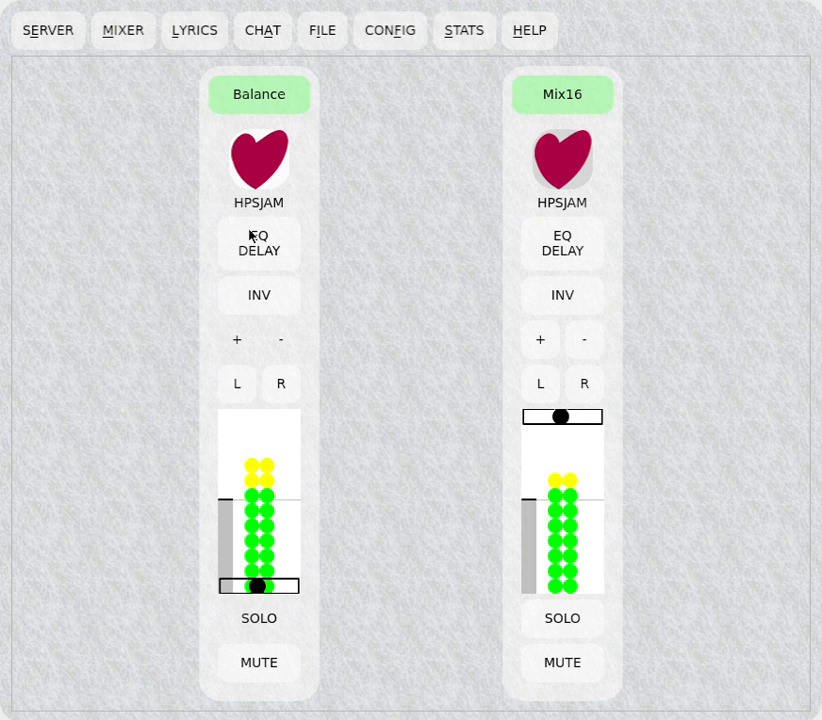
Toggle the Balance channel's invert on and off, then switch its panning to L and back with R.
click(264, 305)
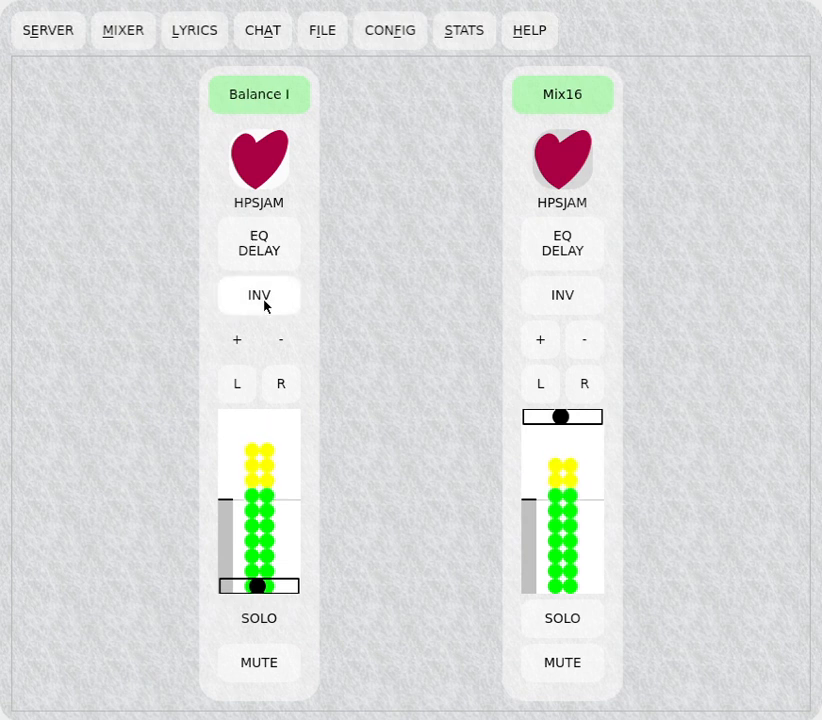
click(264, 305)
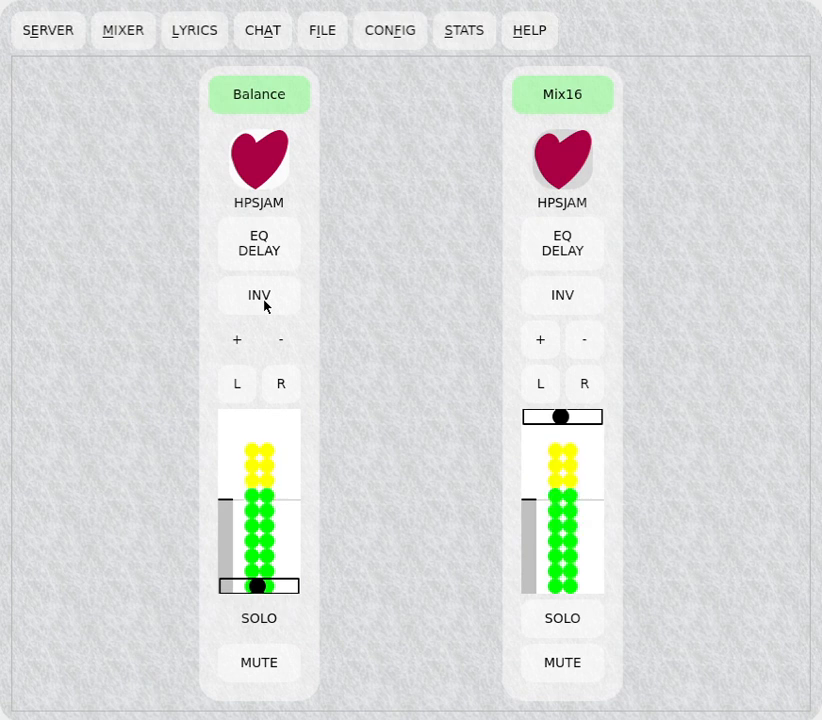
click(239, 392)
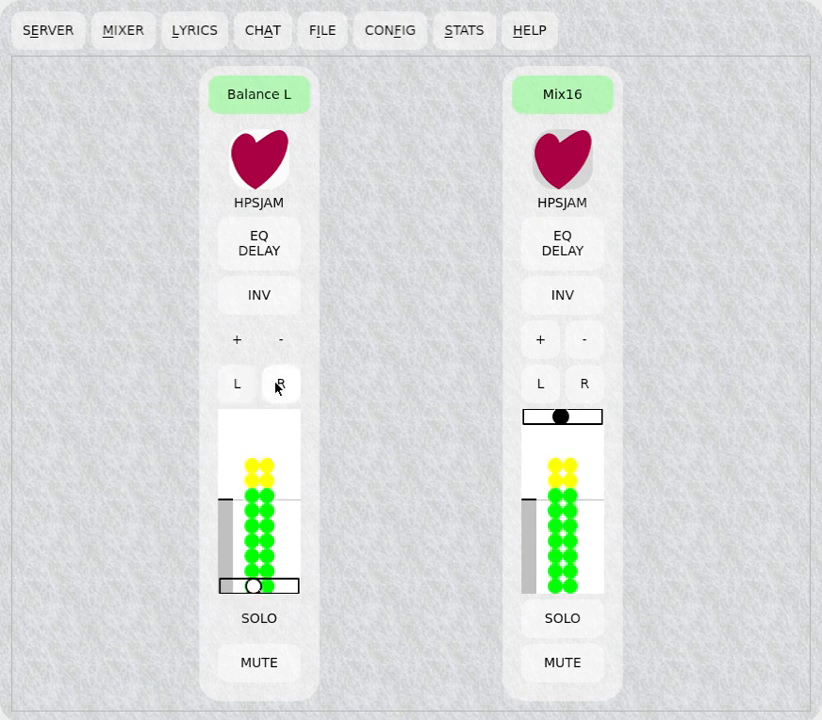
click(278, 388)
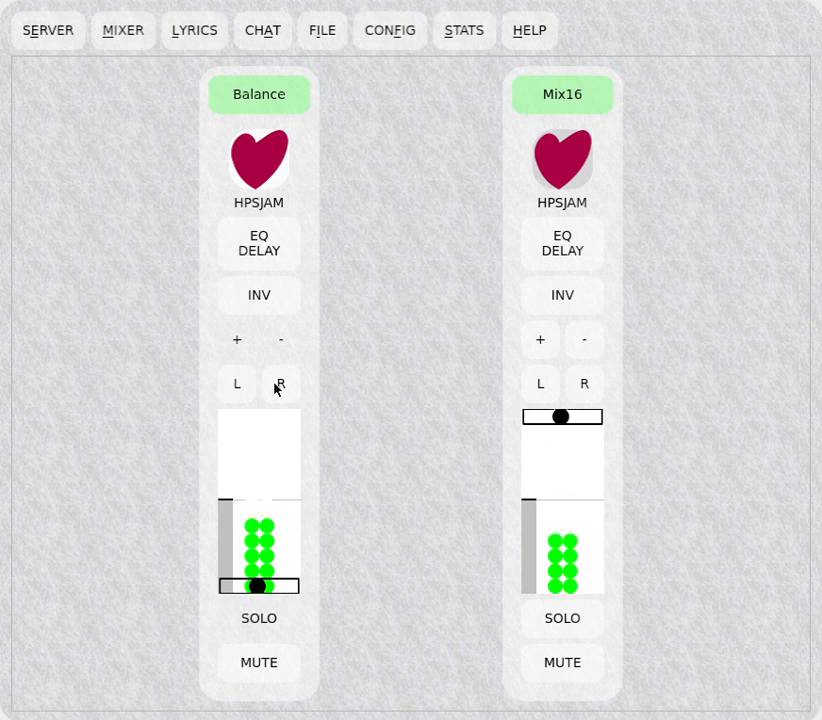
Mute and unmute the Balance channel.
click(276, 672)
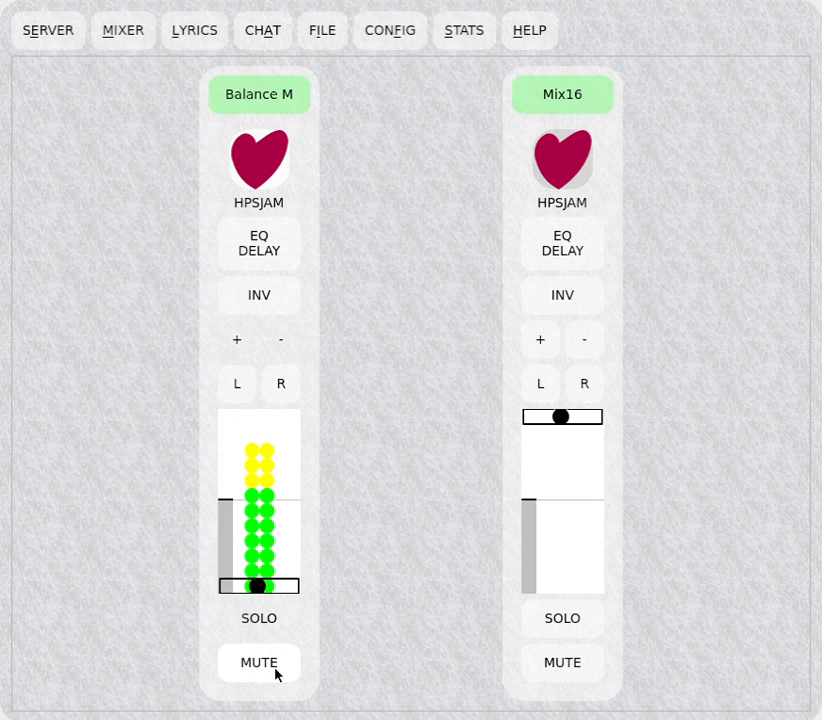
click(274, 670)
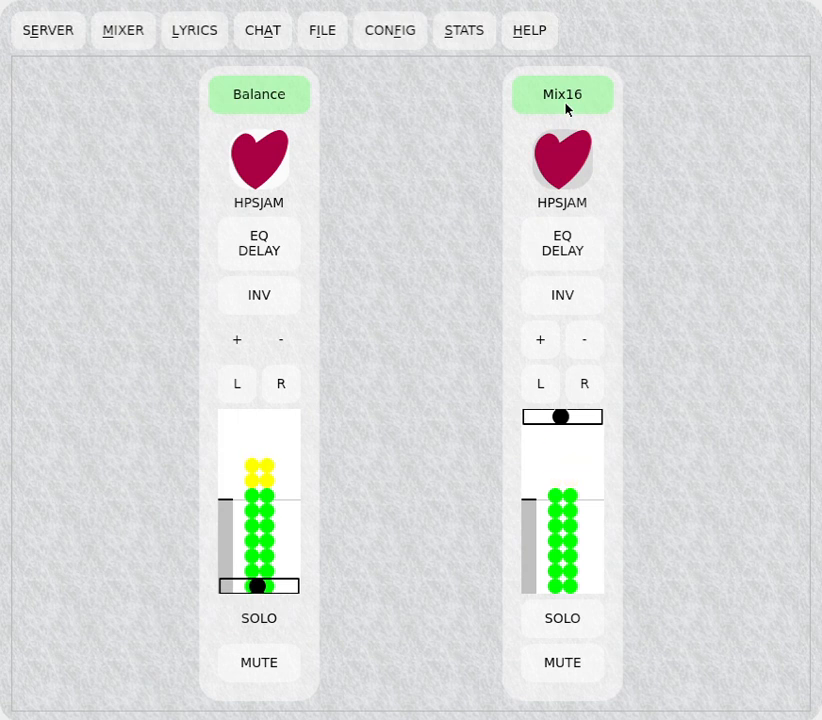
Raise the Mix16 channel's gain by one step and lower it back with minus.
mouse_move(576, 430)
mouse_down()
mouse_move(580, 589)
mouse_move(580, 407)
mouse_up()
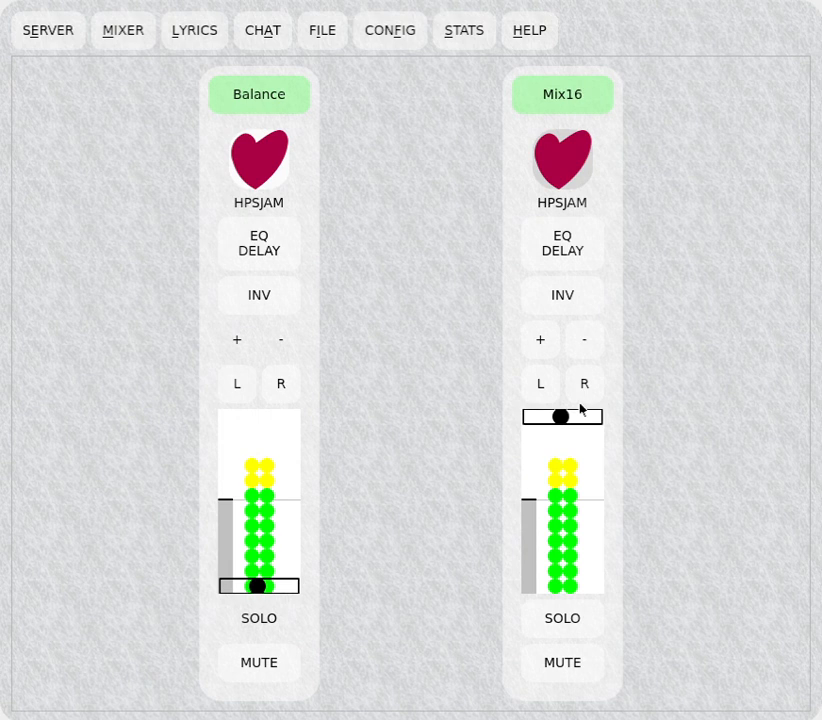
click(533, 342)
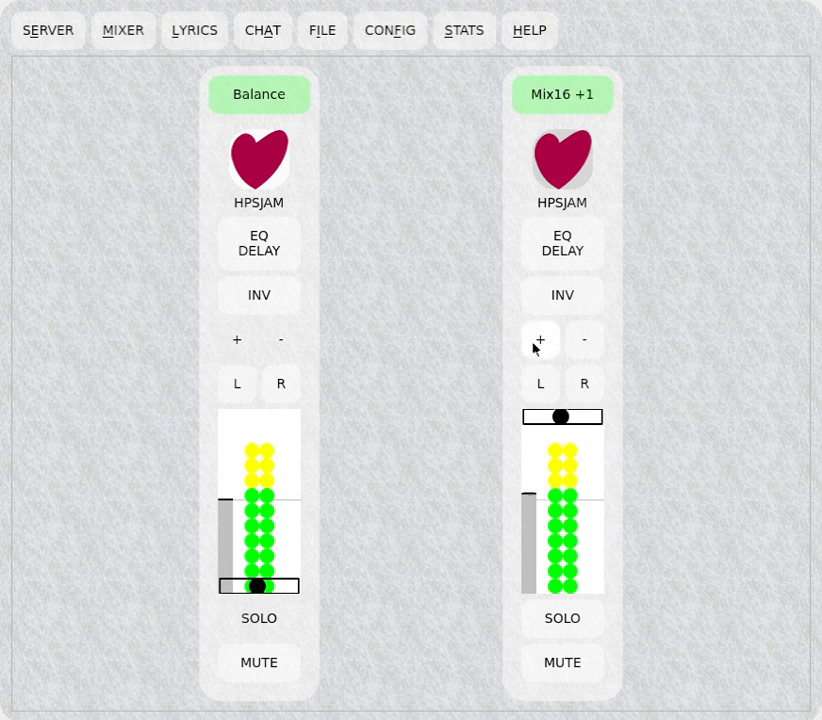
click(534, 343)
click(534, 343)
click(585, 343)
click(585, 343)
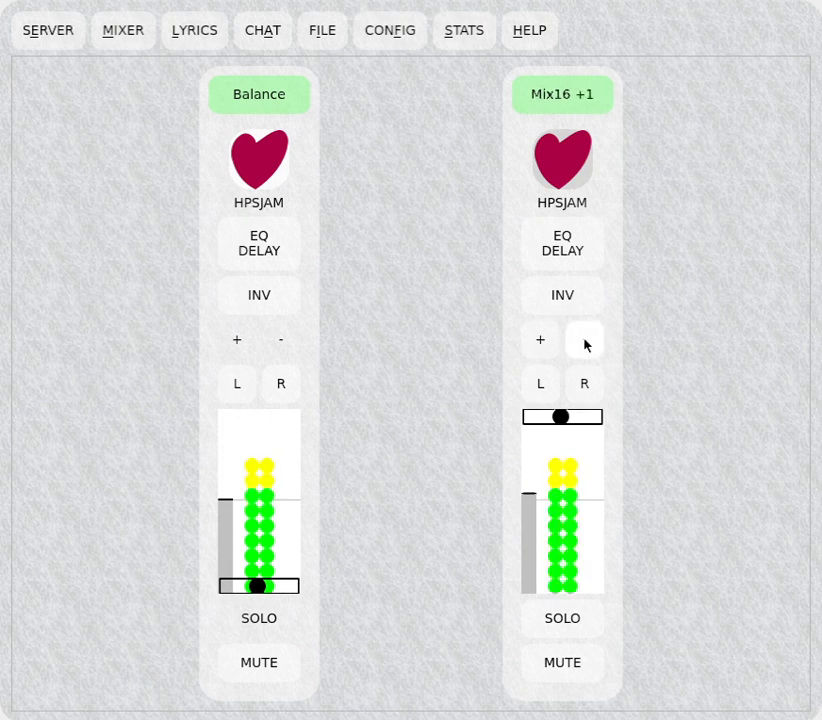
click(585, 344)
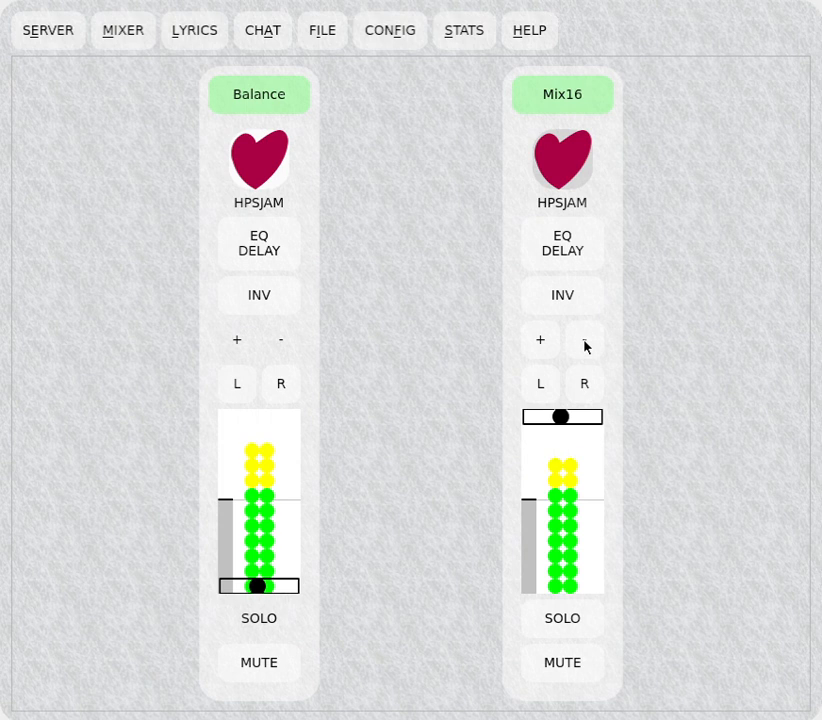
Mute and unmute the Mix16 channel, then solo and unsolo it.
click(574, 664)
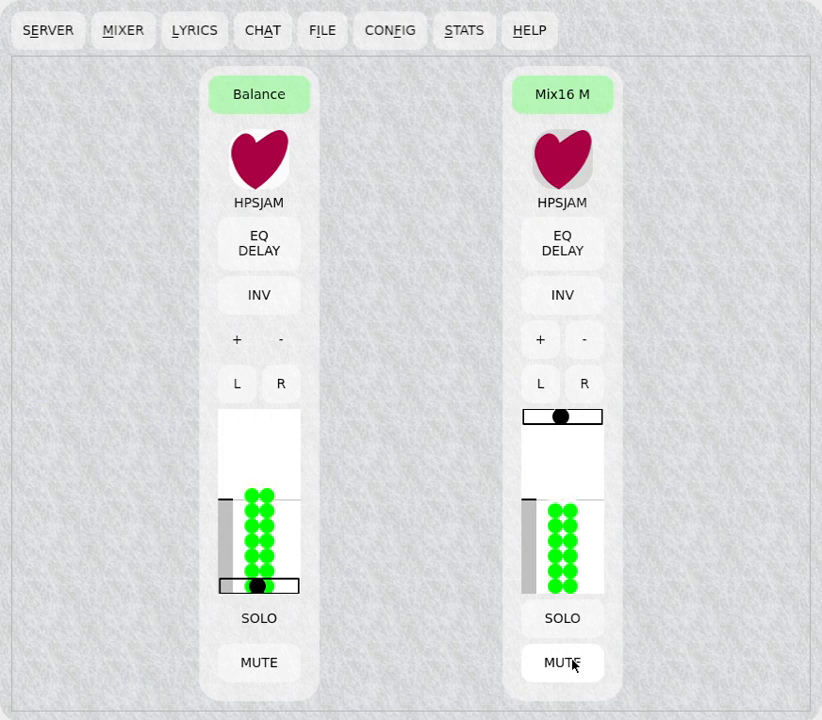
click(572, 665)
click(565, 627)
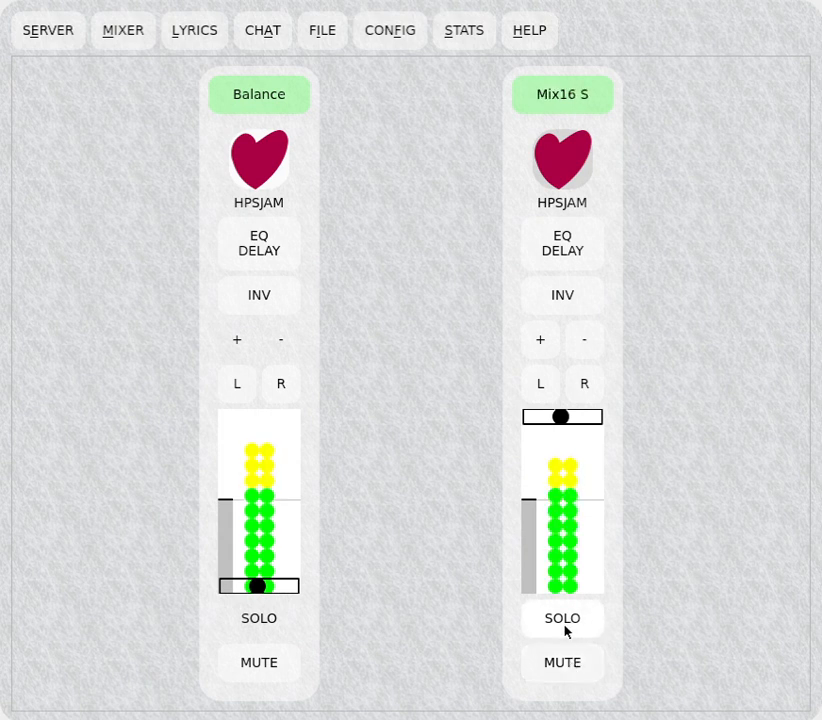
click(564, 627)
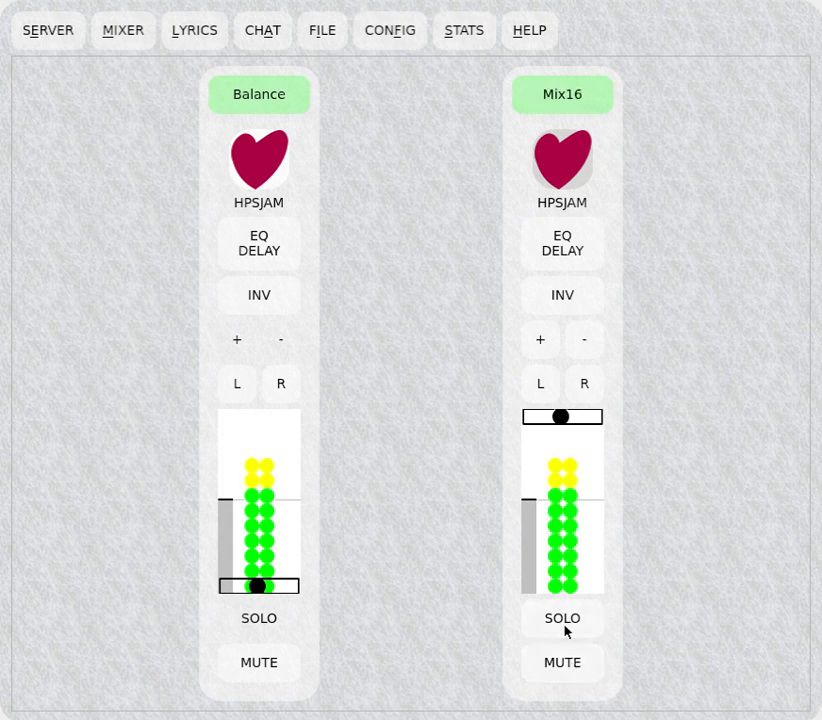
Collapse the Mix16 channel strip and expand it again.
click(554, 100)
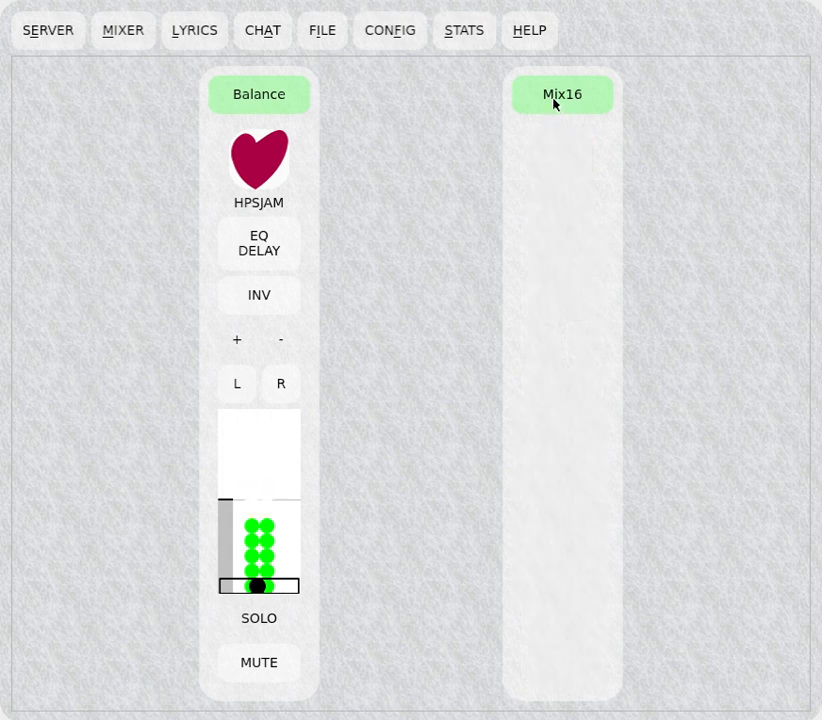
click(554, 100)
click(554, 100)
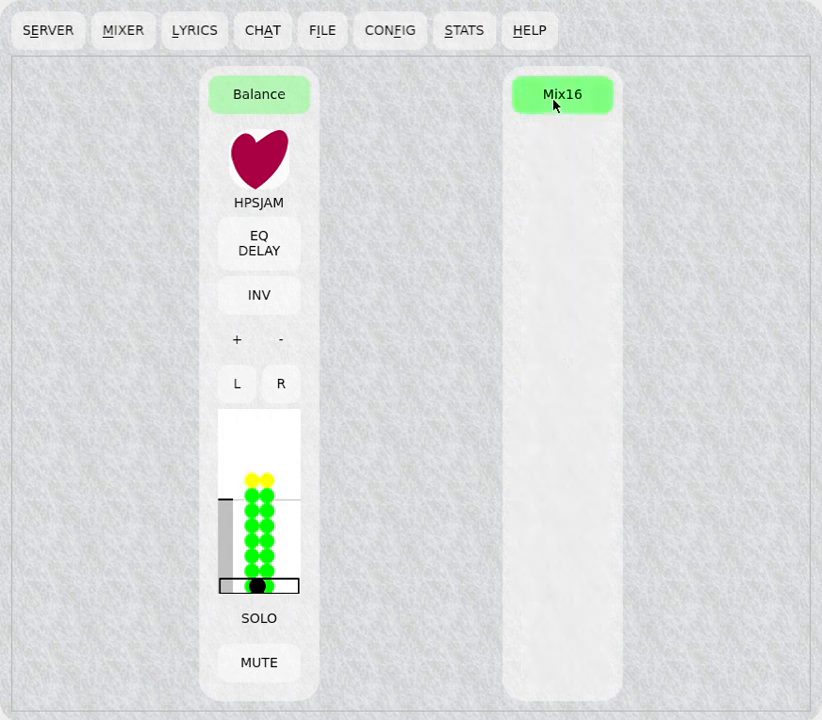
click(554, 100)
Open the lyrics view and then the chat view.
click(190, 31)
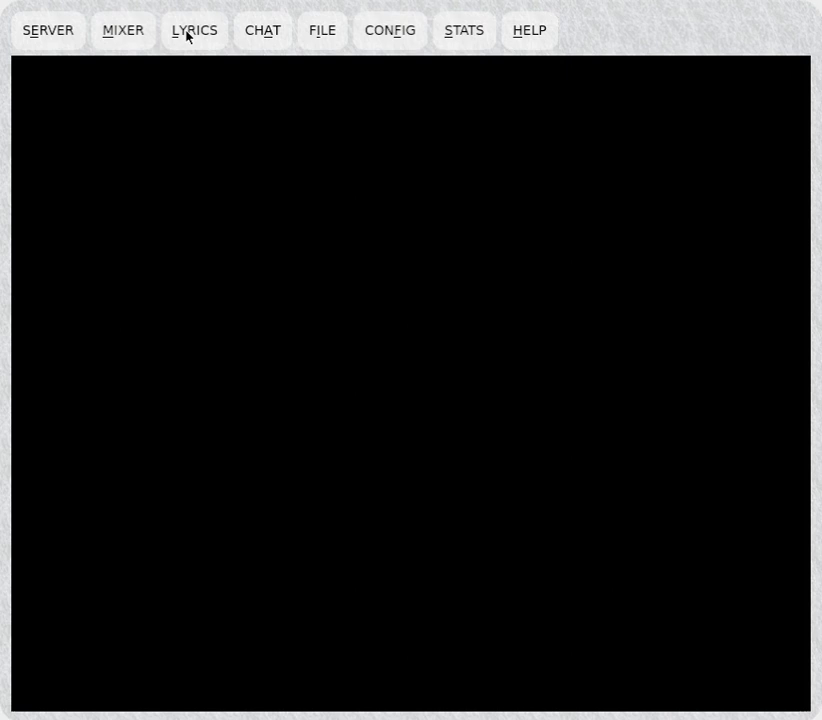
click(266, 30)
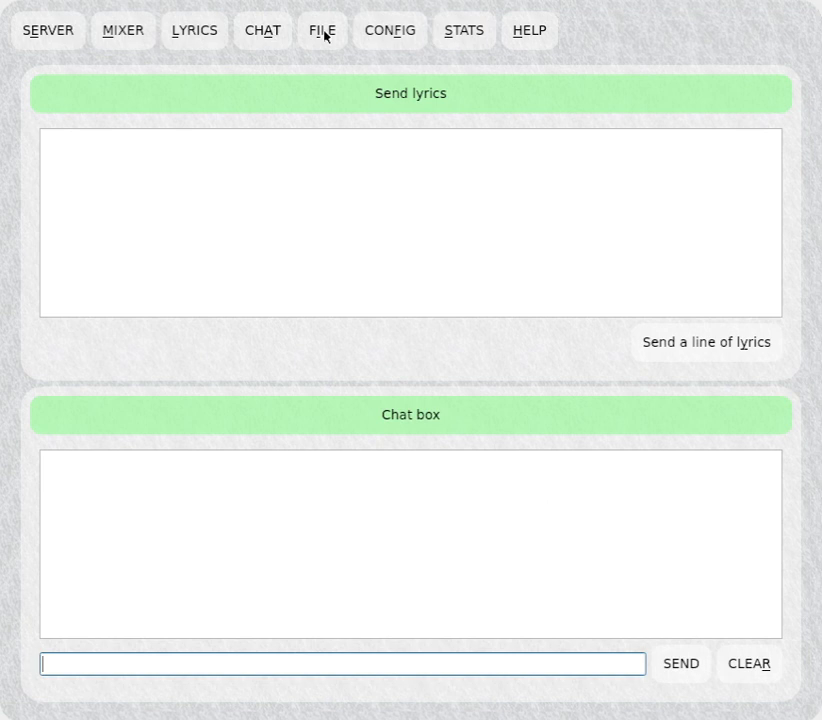
In the configuration, set both the uplink and downlink audio formats to 2CH@24Bit.
click(384, 30)
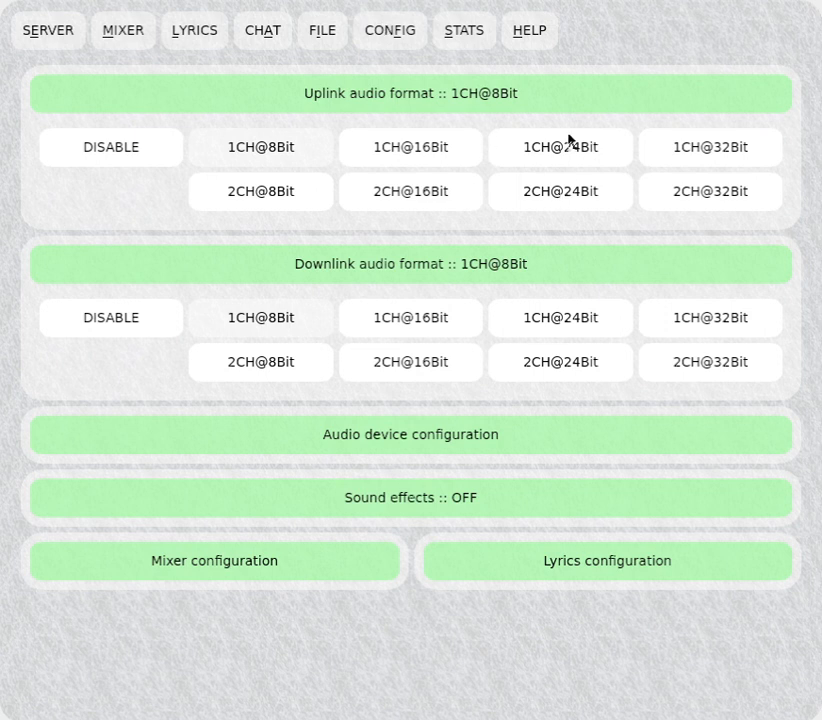
click(571, 190)
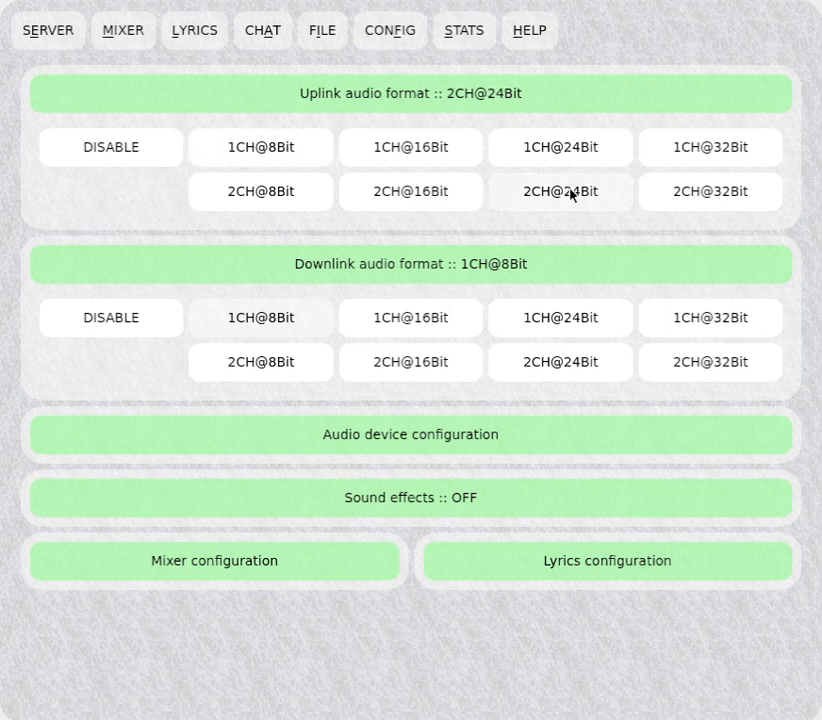
click(585, 375)
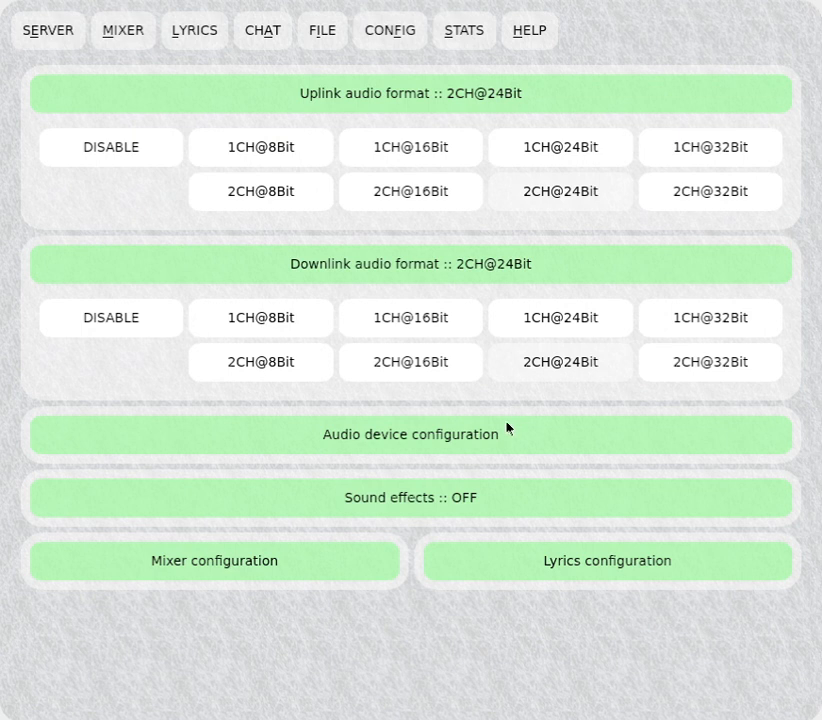
Collapse the audio format sections, open and close the audio device configuration, and expand the sound effects section.
click(460, 277)
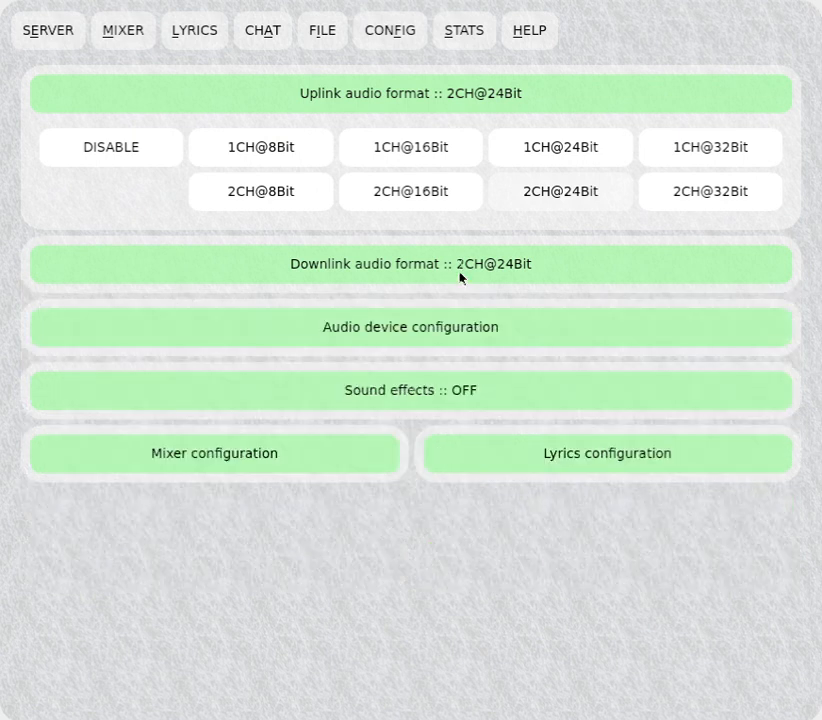
click(443, 101)
click(444, 221)
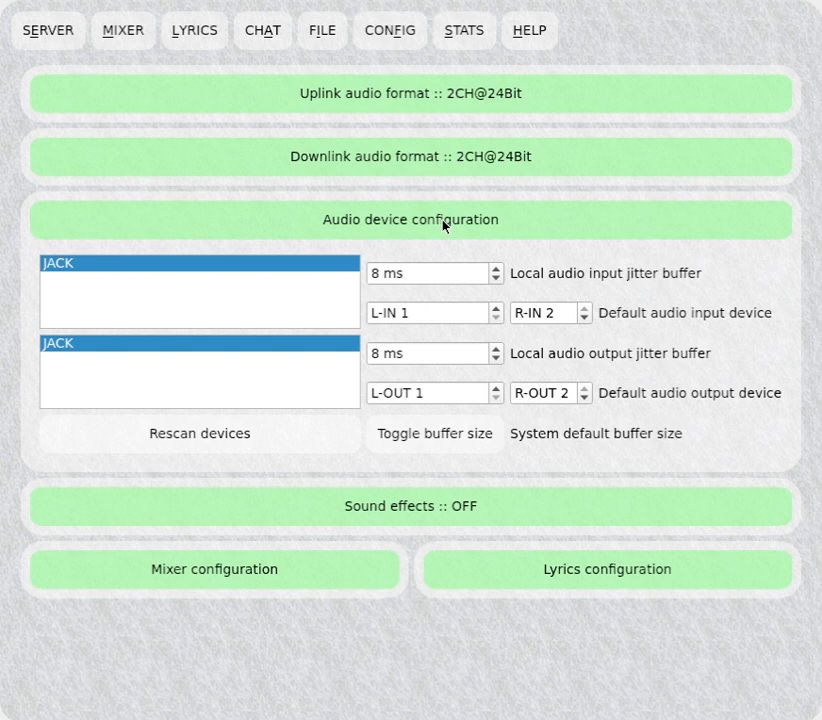
click(443, 222)
click(445, 283)
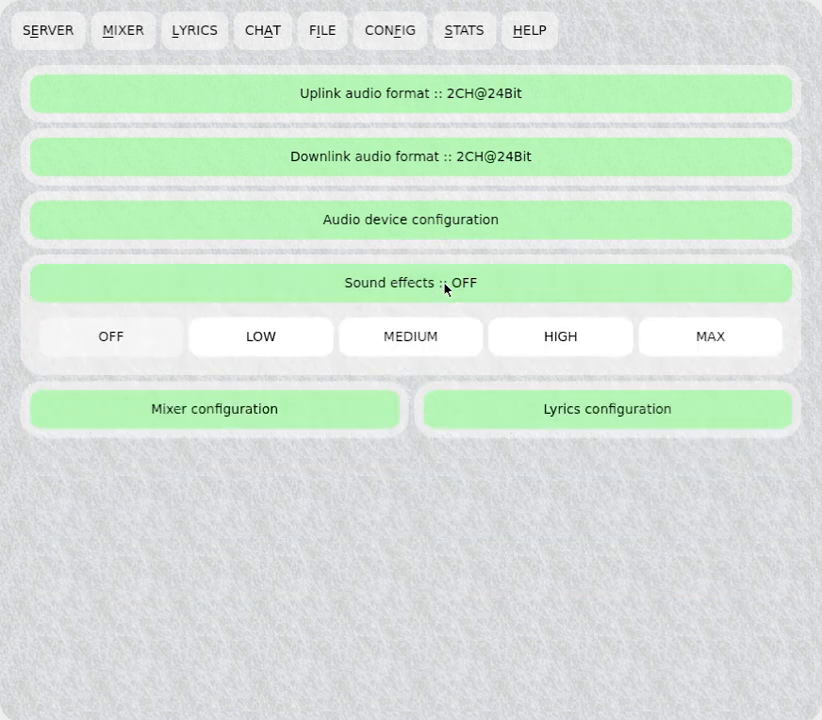
Try the sound effects levels MEDIUM, LOW and HIGH, then set sound effects back to OFF.
click(424, 342)
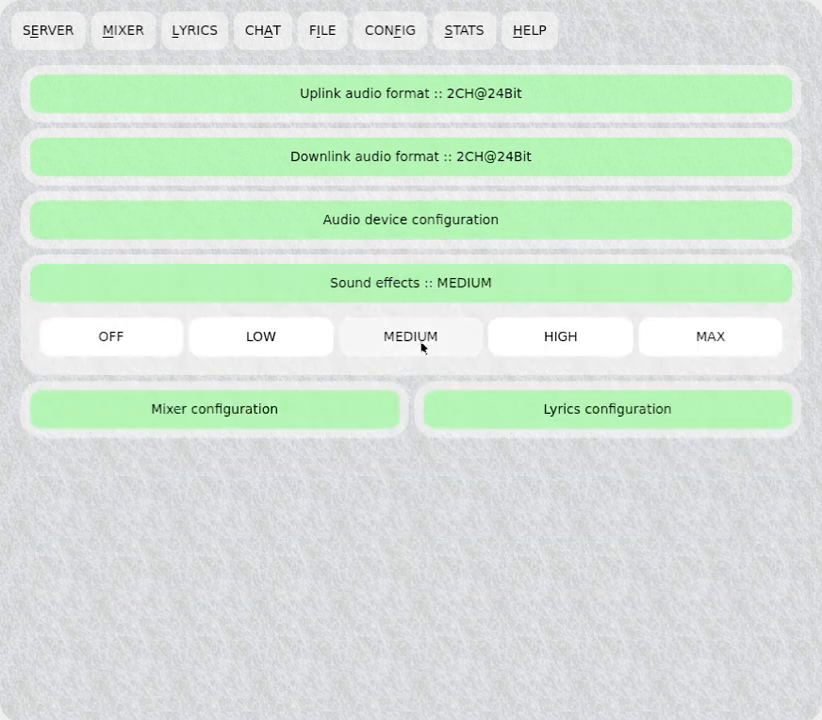
click(281, 350)
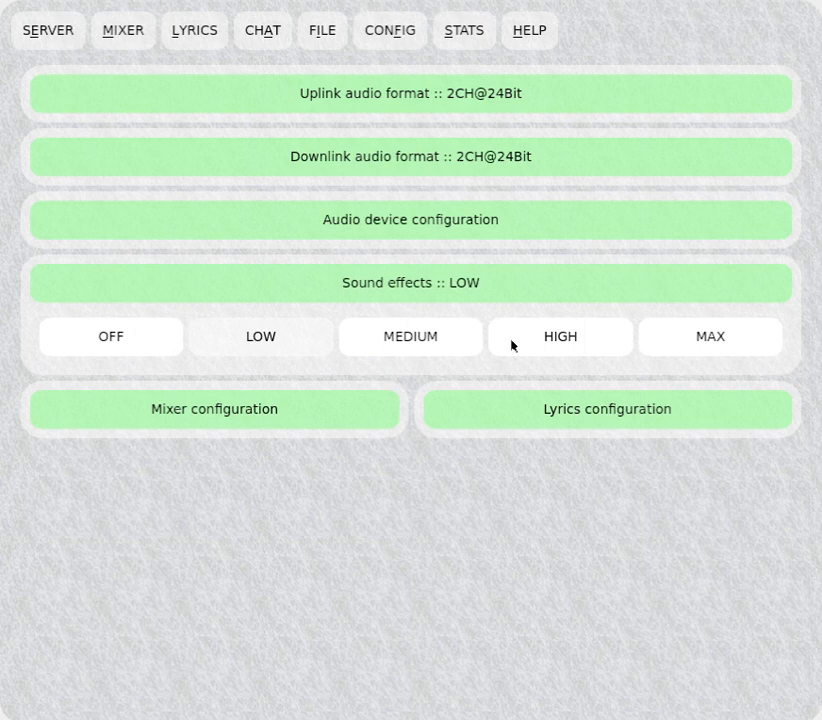
click(541, 337)
click(134, 347)
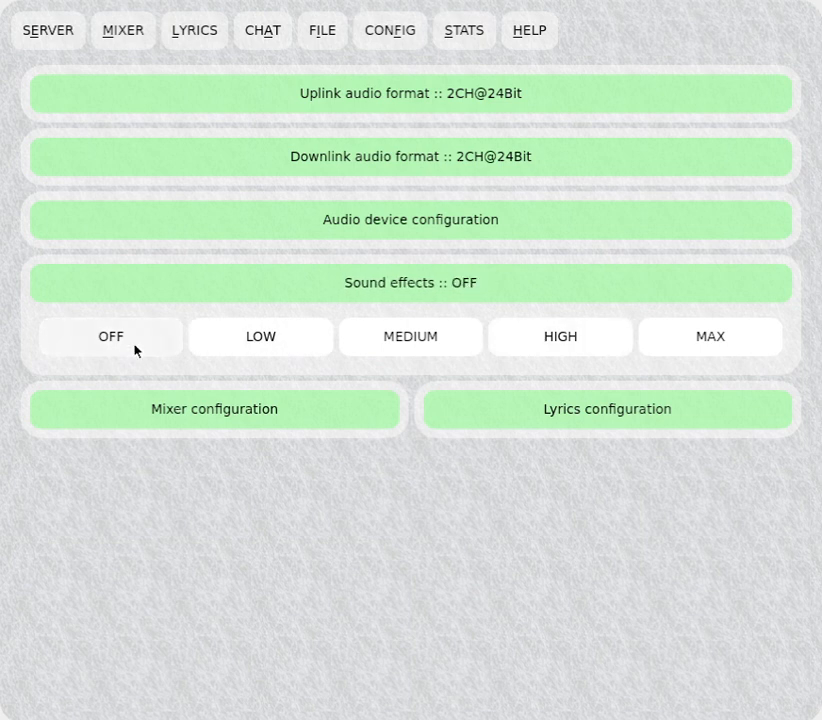
Expand the mixer configuration and lyrics configuration sections, then collapse both again.
click(183, 403)
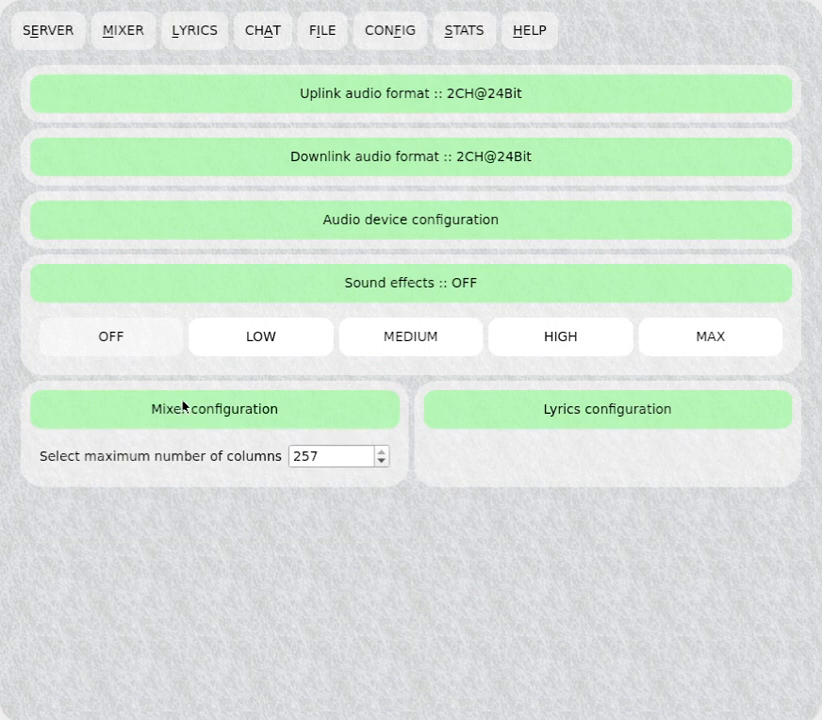
click(565, 409)
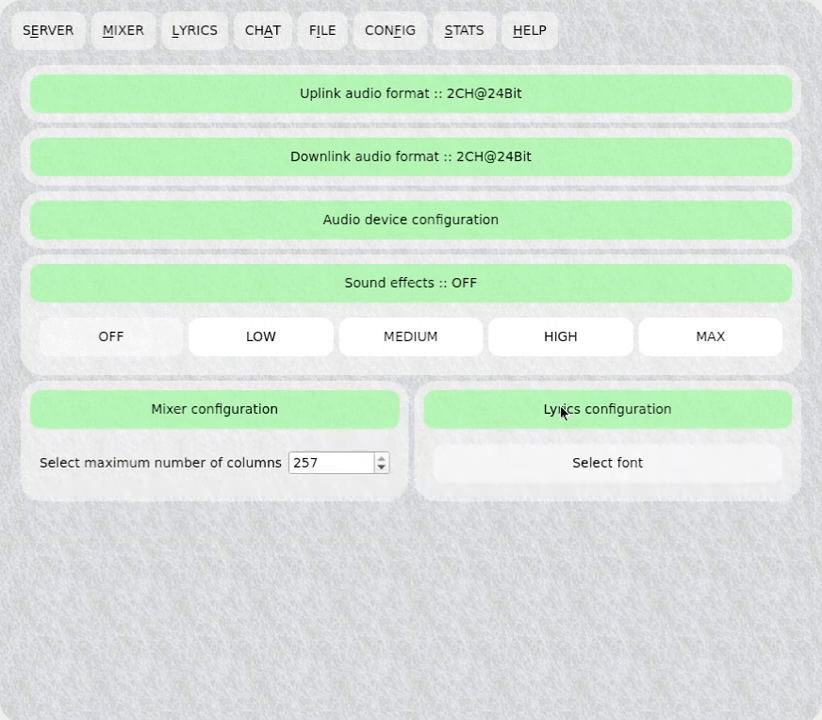
click(564, 410)
click(283, 426)
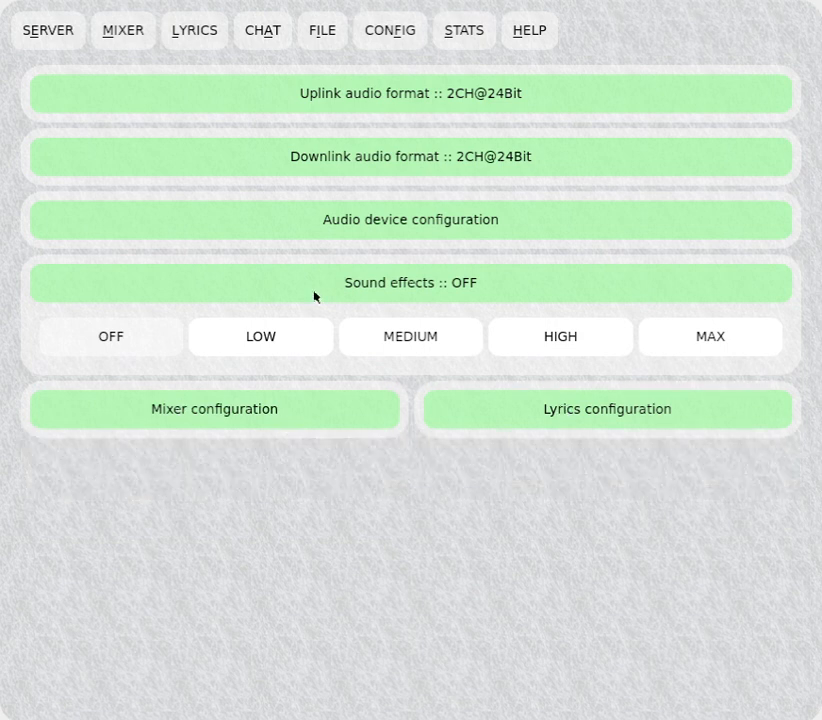
Open the file view, start an audio recording and stop it.
click(322, 40)
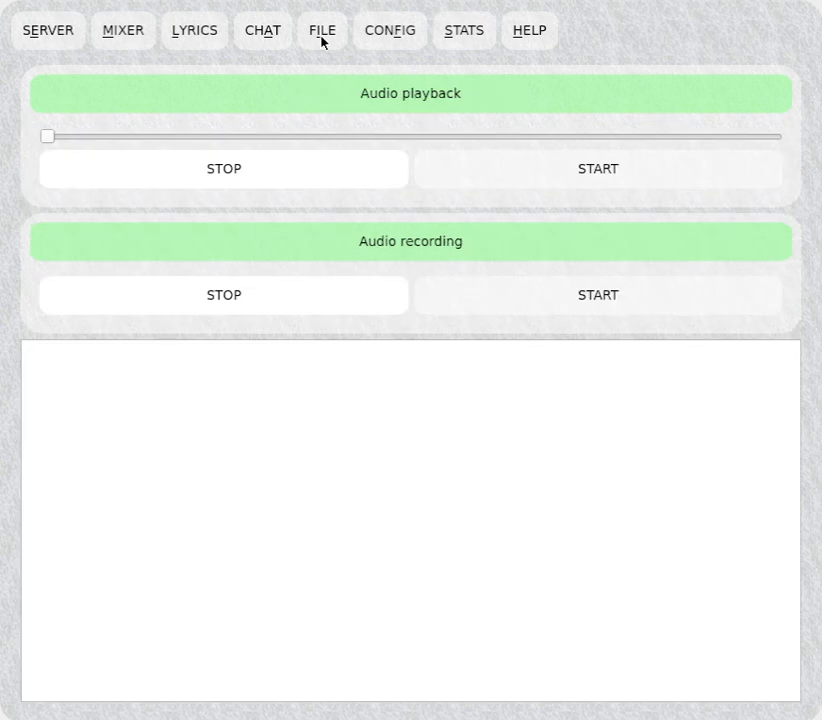
click(519, 300)
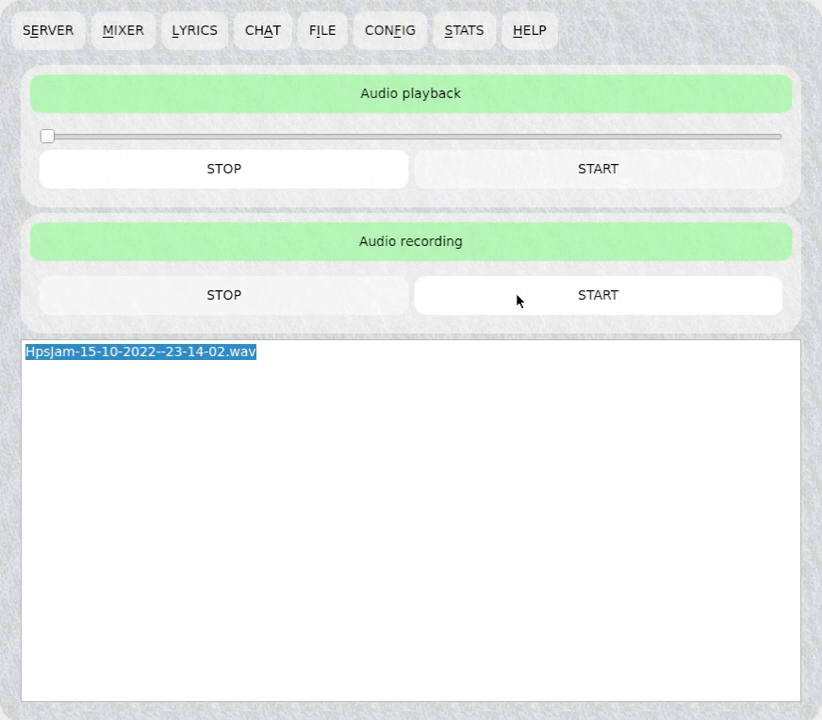
click(302, 296)
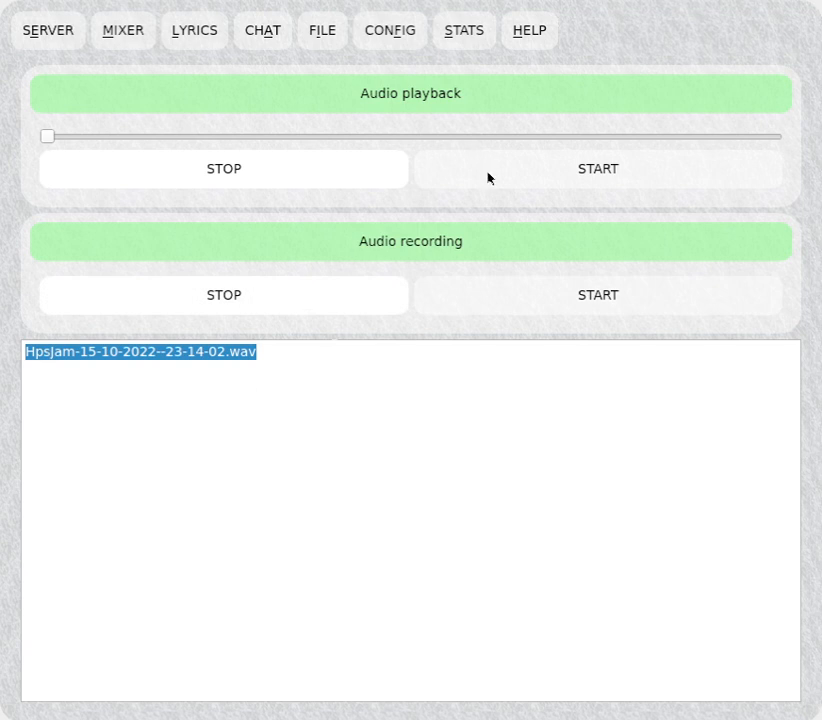
click(279, 357)
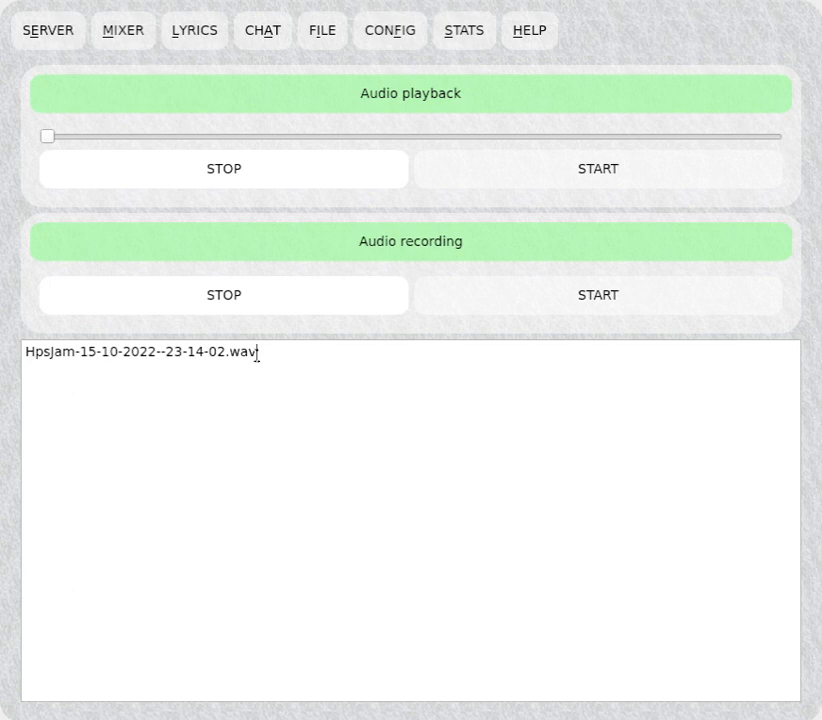
triple_click(240, 352)
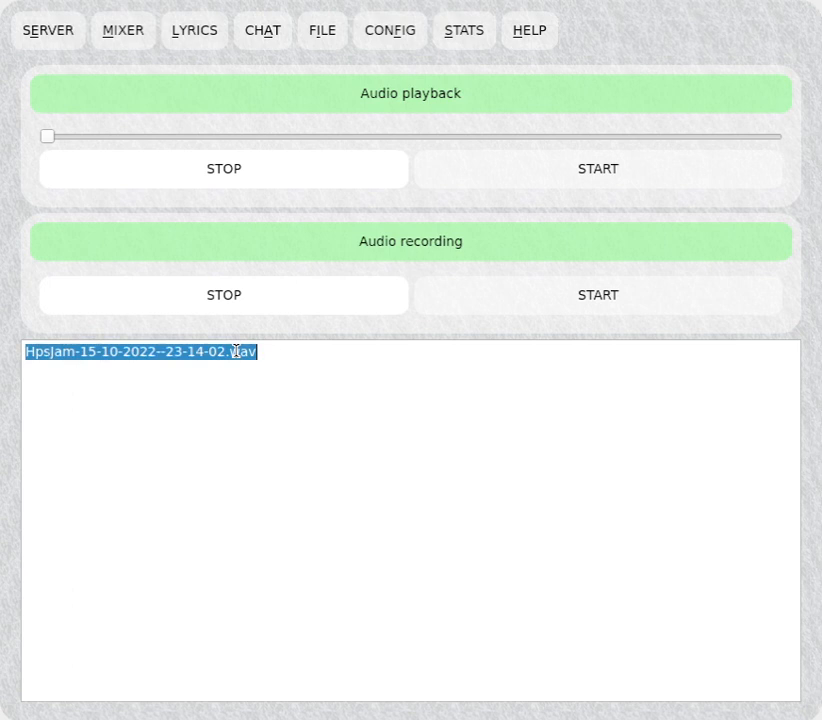
click(520, 167)
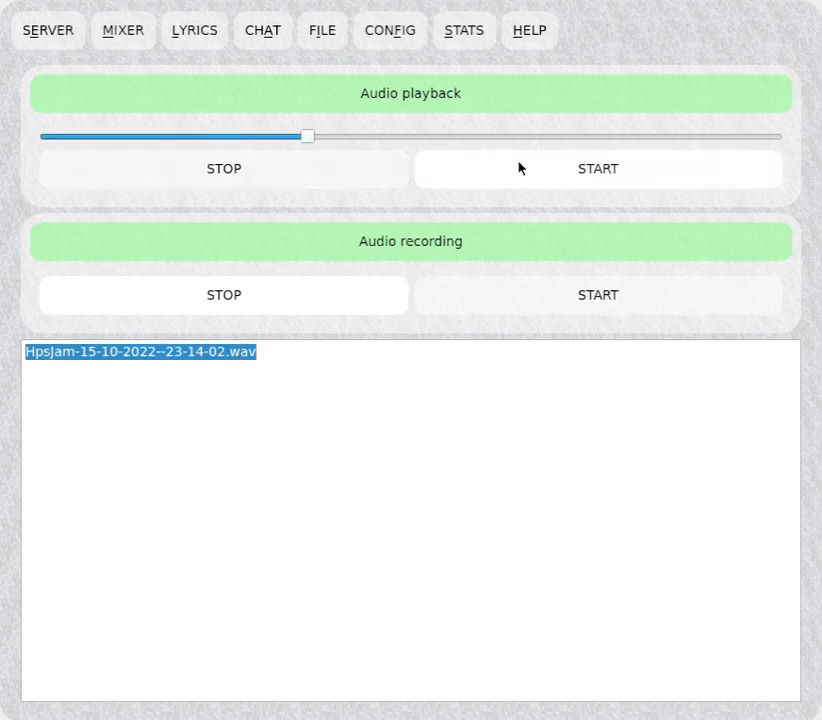
click(368, 184)
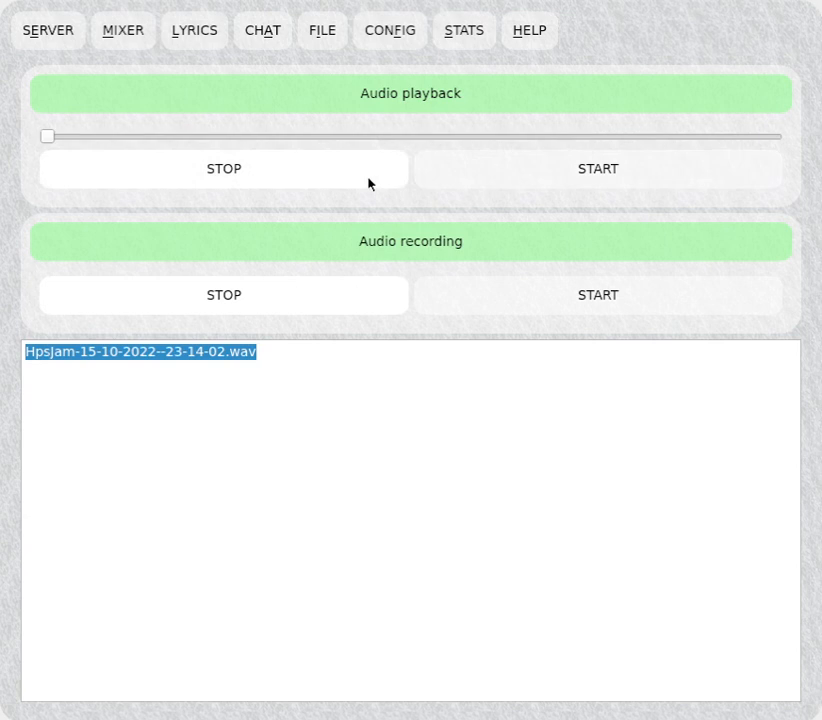
Open the statistics view and then the help view with the shortcut list.
click(451, 40)
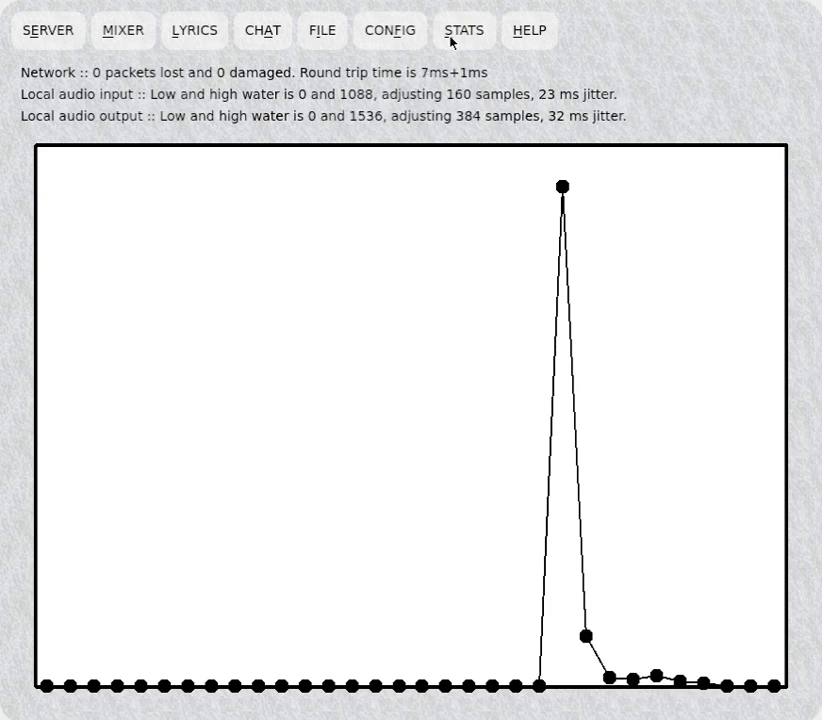
click(532, 31)
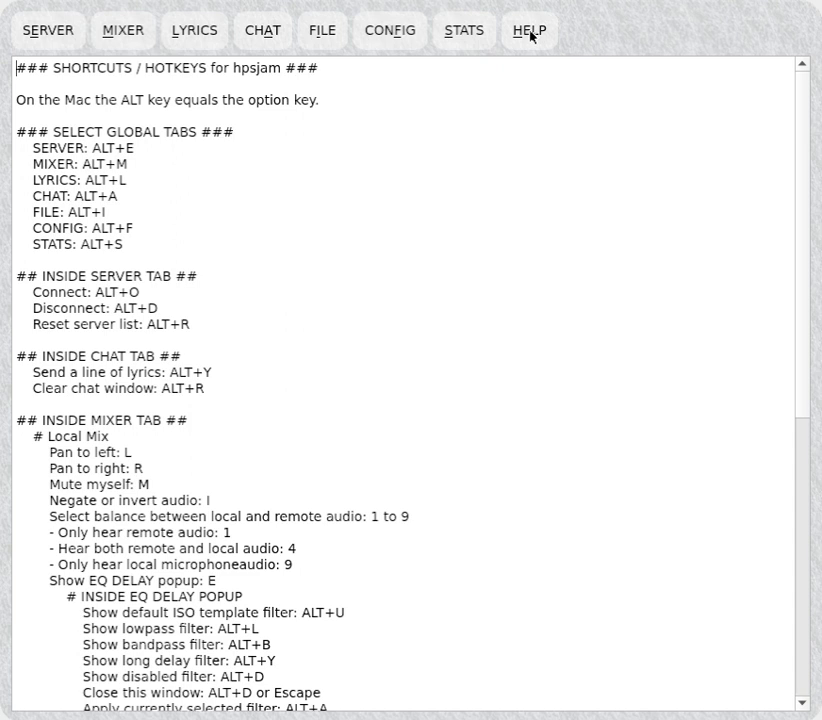
Return to the server view and disconnect from the server.
click(59, 38)
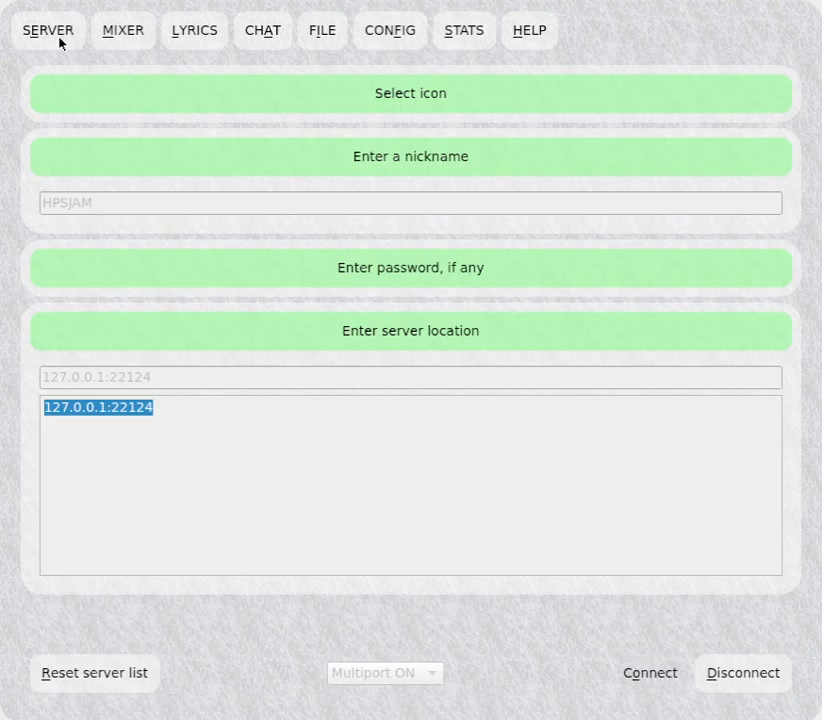
click(764, 673)
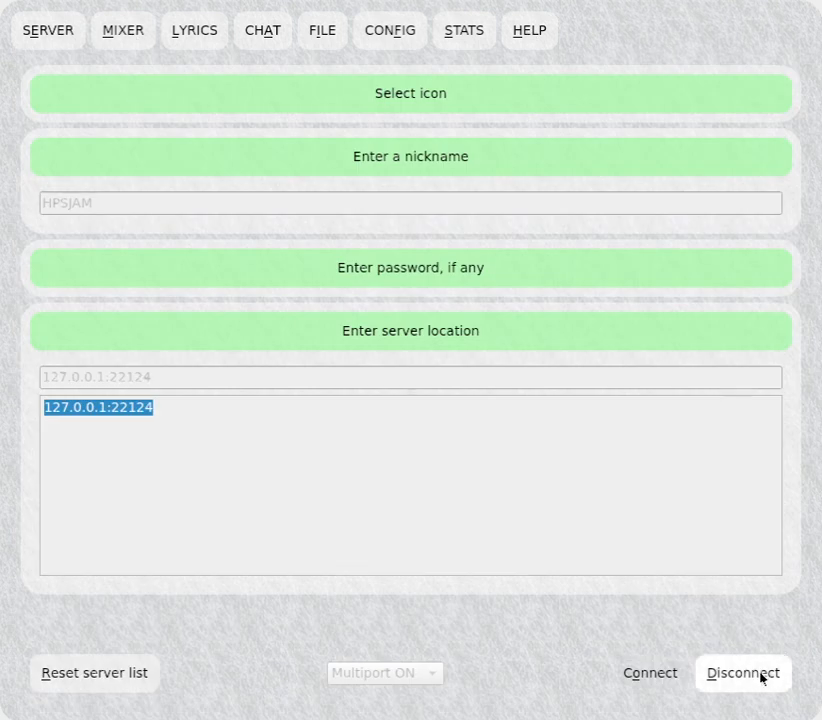